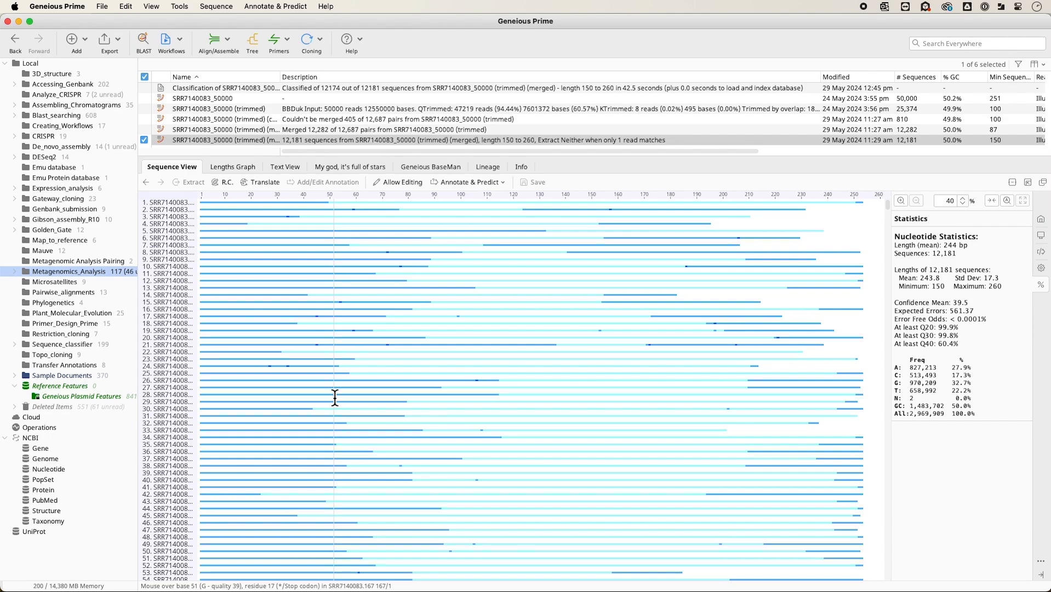
Look over the trimmed and merged reads of length 150 to 260 in the sequence list.
scroll(334, 396, down, 7)
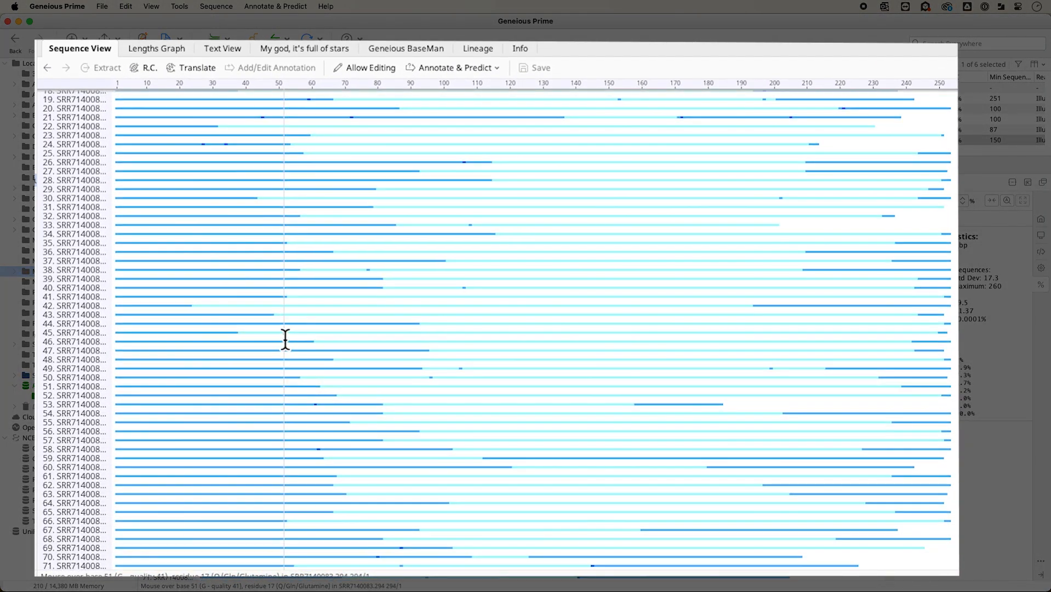
scroll(285, 339, down, 6)
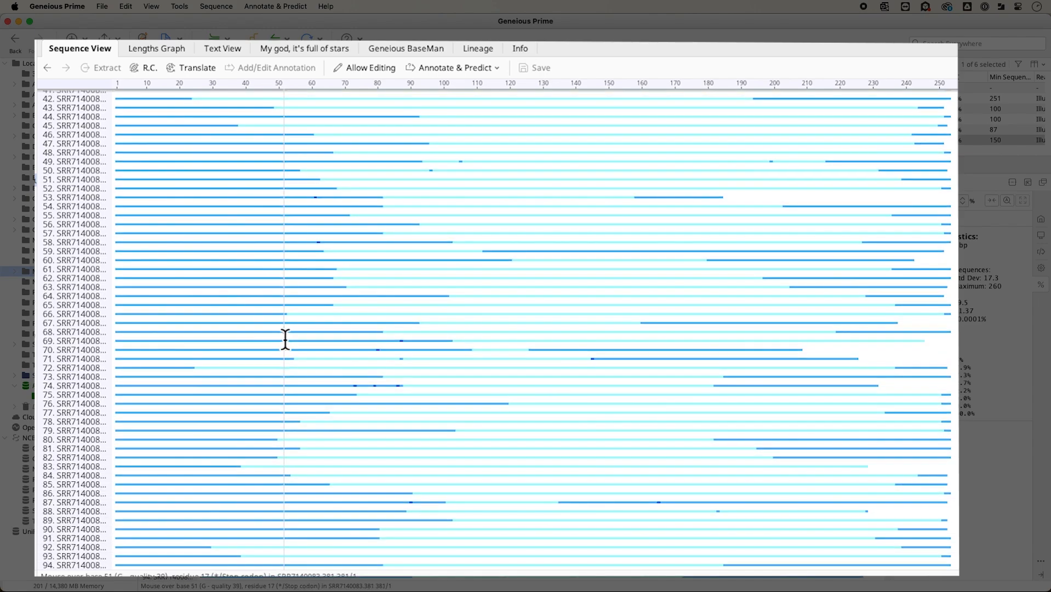
scroll(285, 339, down, 9)
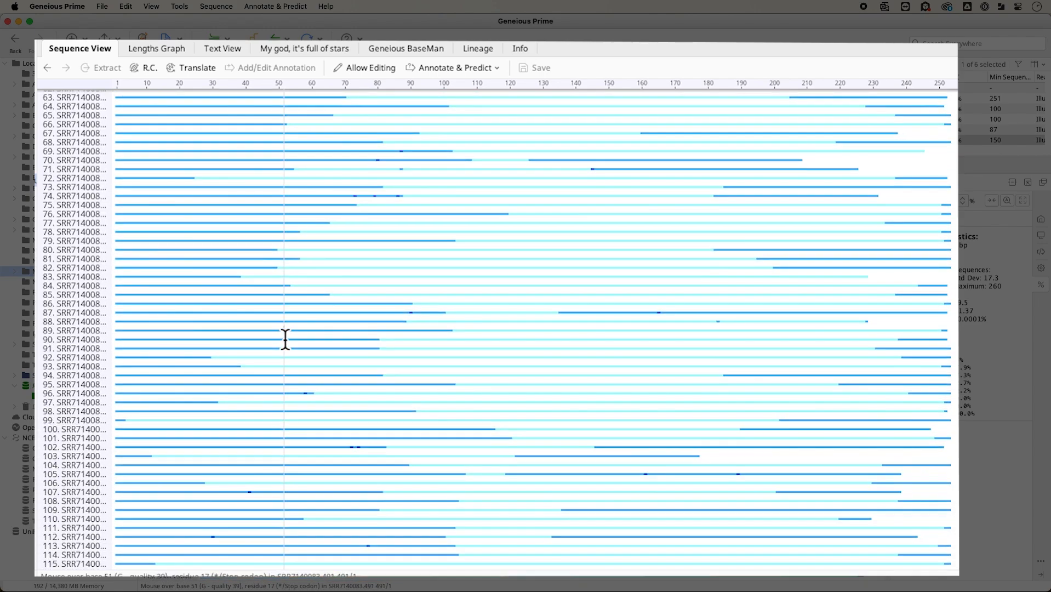
scroll(285, 339, down, 5)
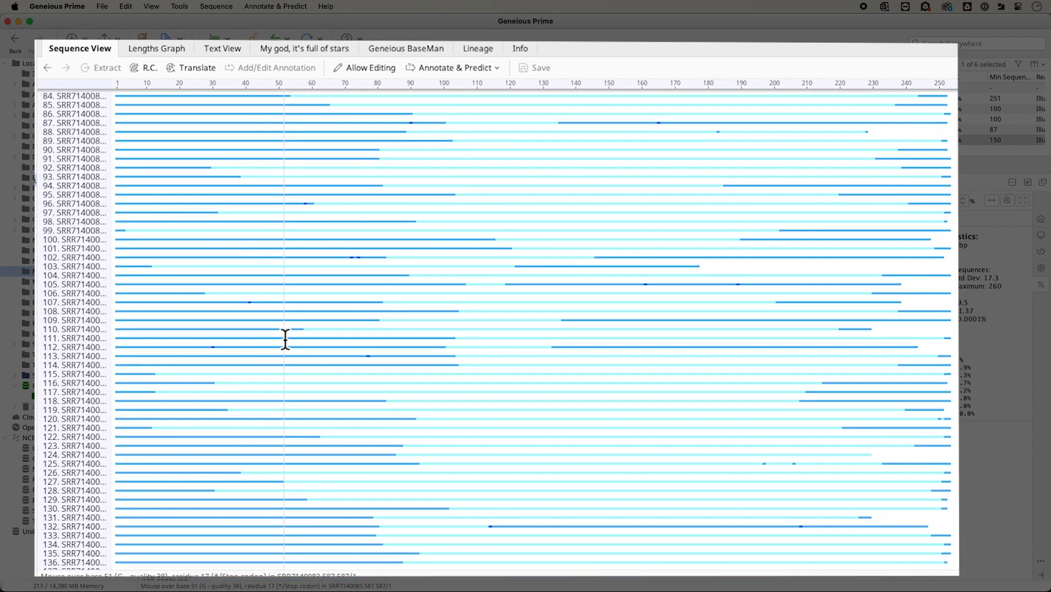
scroll(285, 339, down, 8)
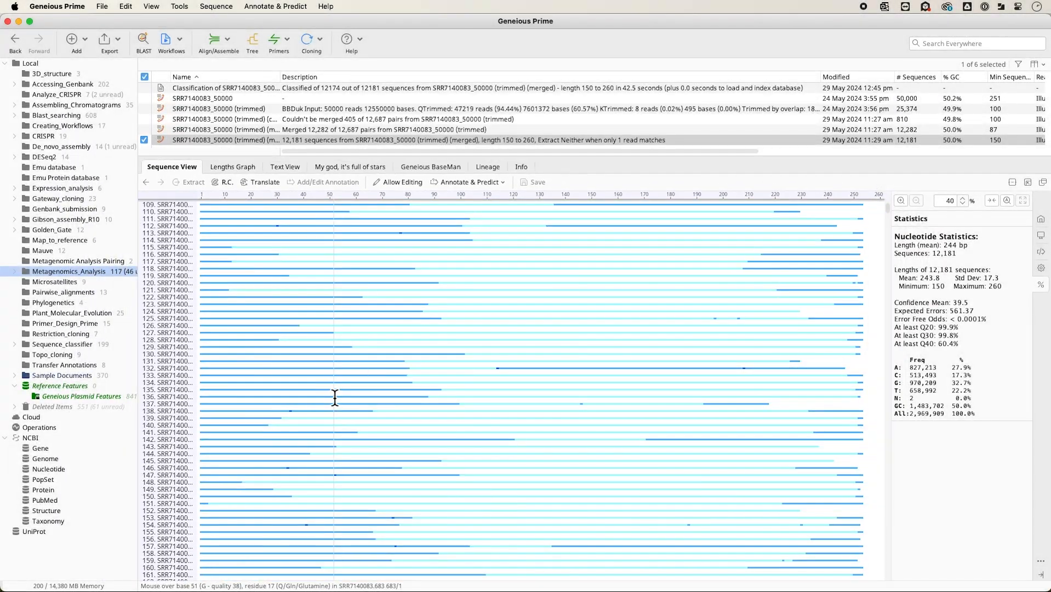
scroll(334, 397, down, 3)
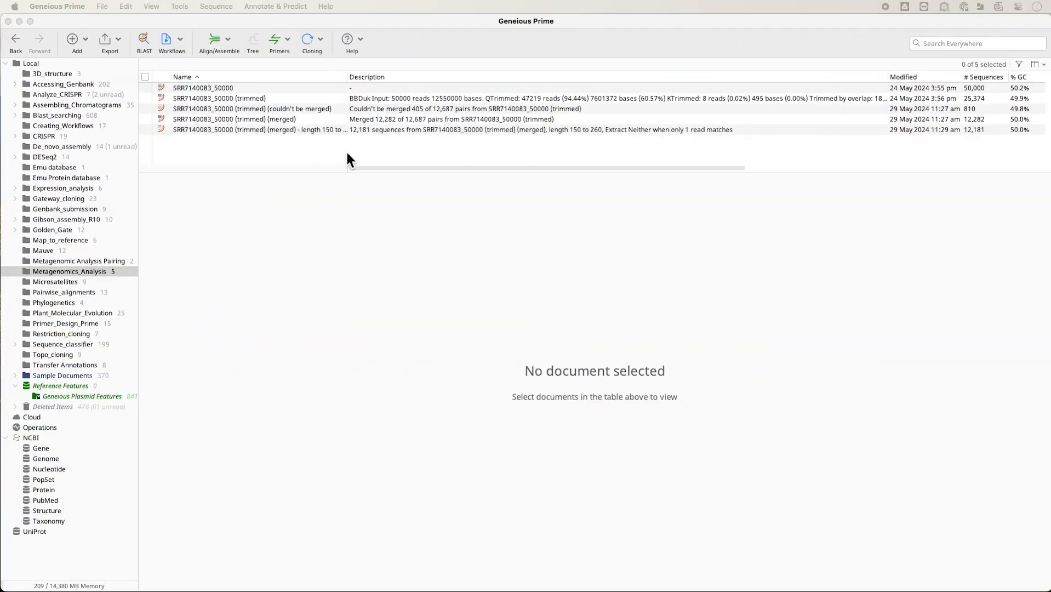
Run a De Novo Assemble on the merged reads of length 150 to 260 with the Geneious assembler at Custom Sensitivity.
click(258, 130)
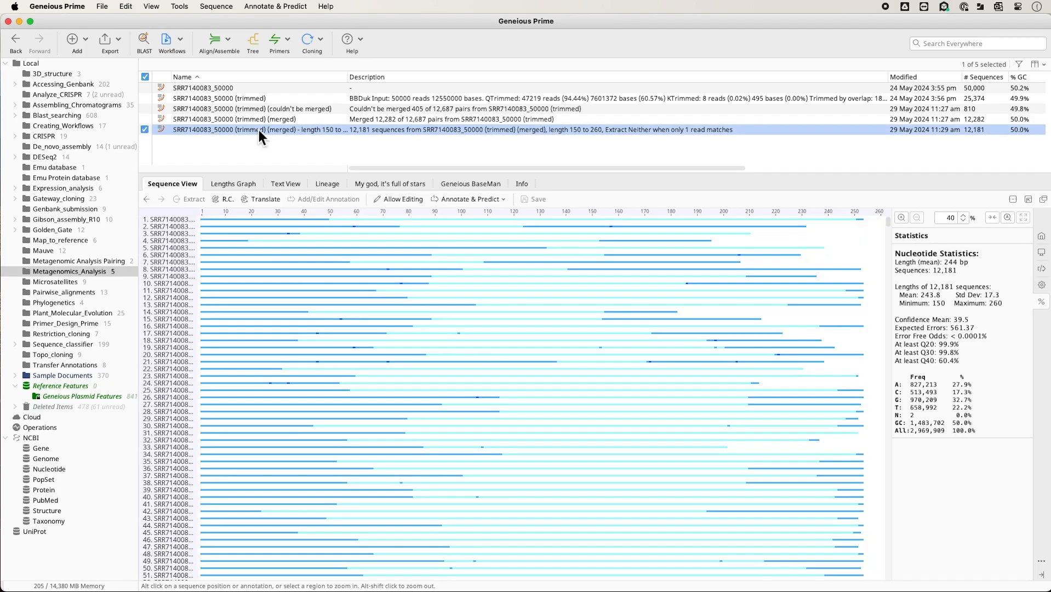
click(232, 41)
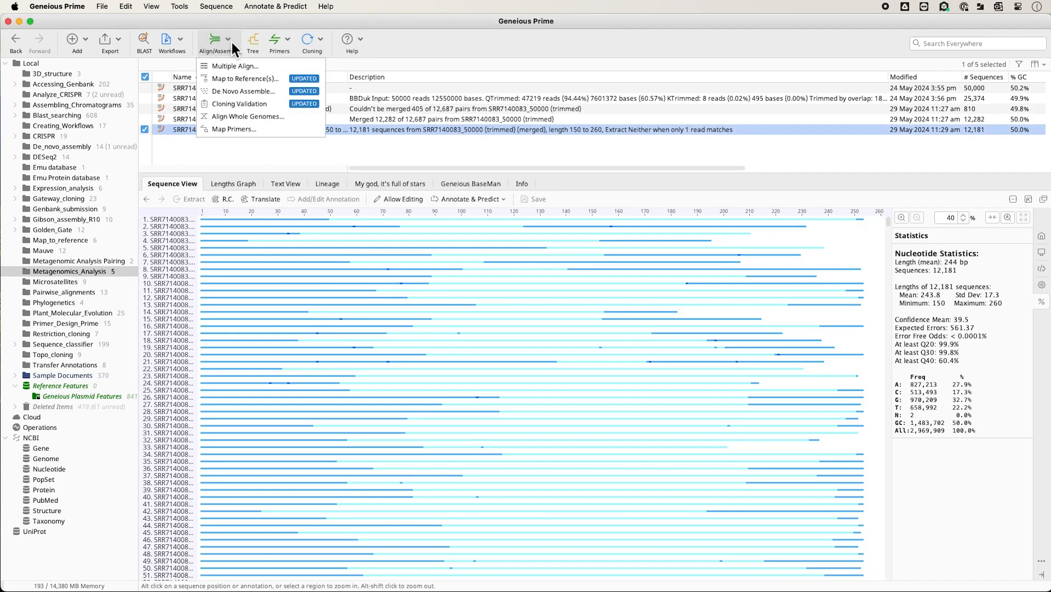
click(240, 94)
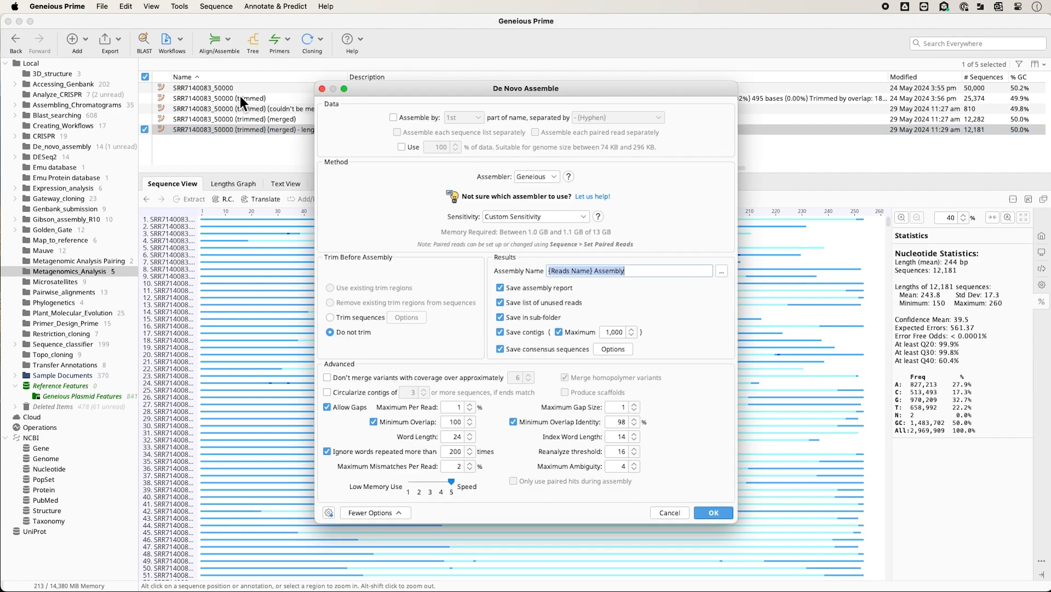
click(584, 216)
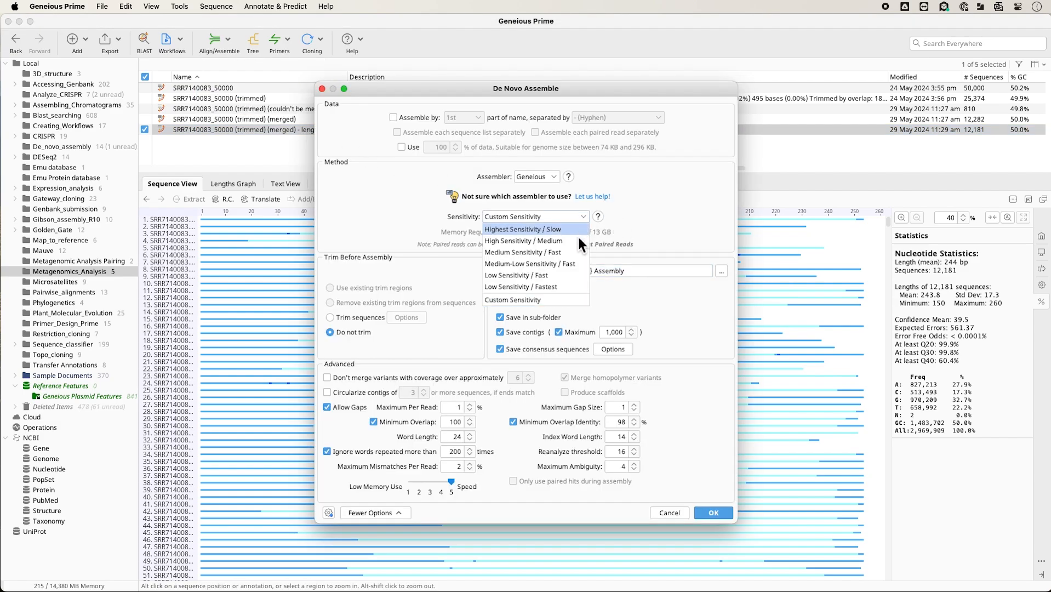
click(570, 284)
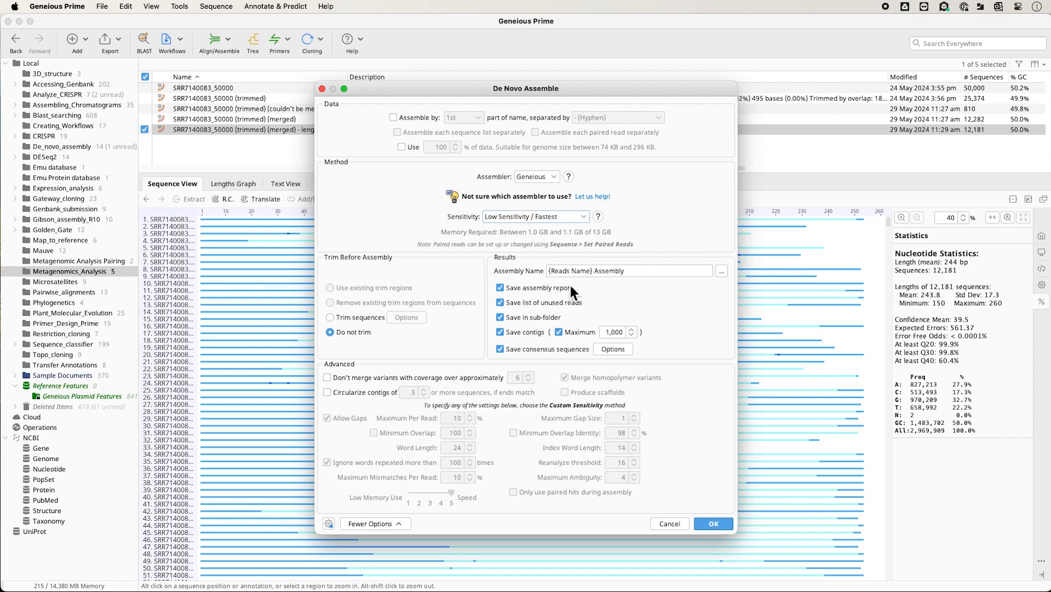
click(580, 220)
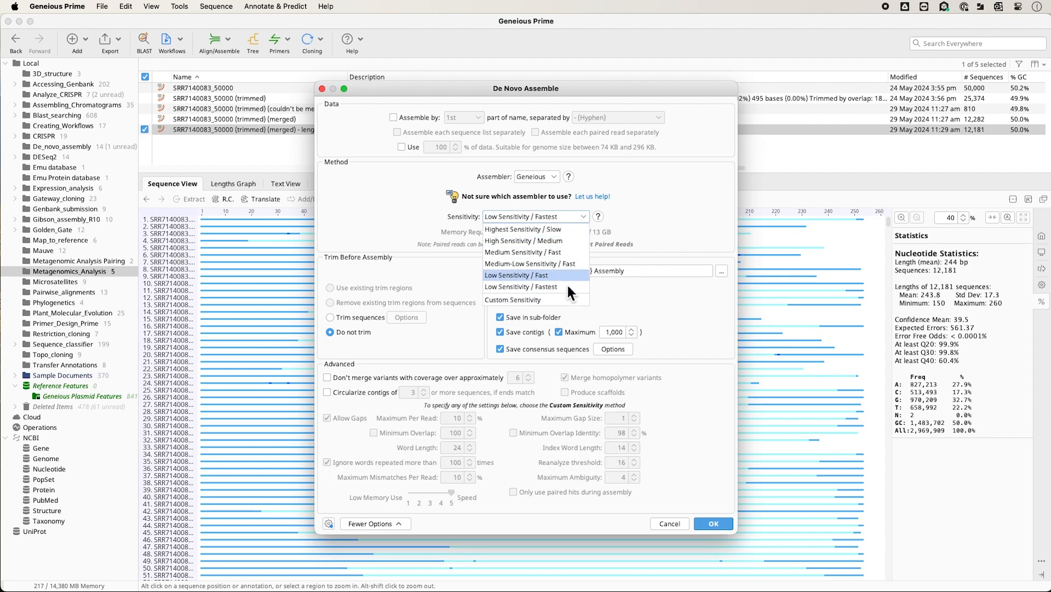
click(564, 300)
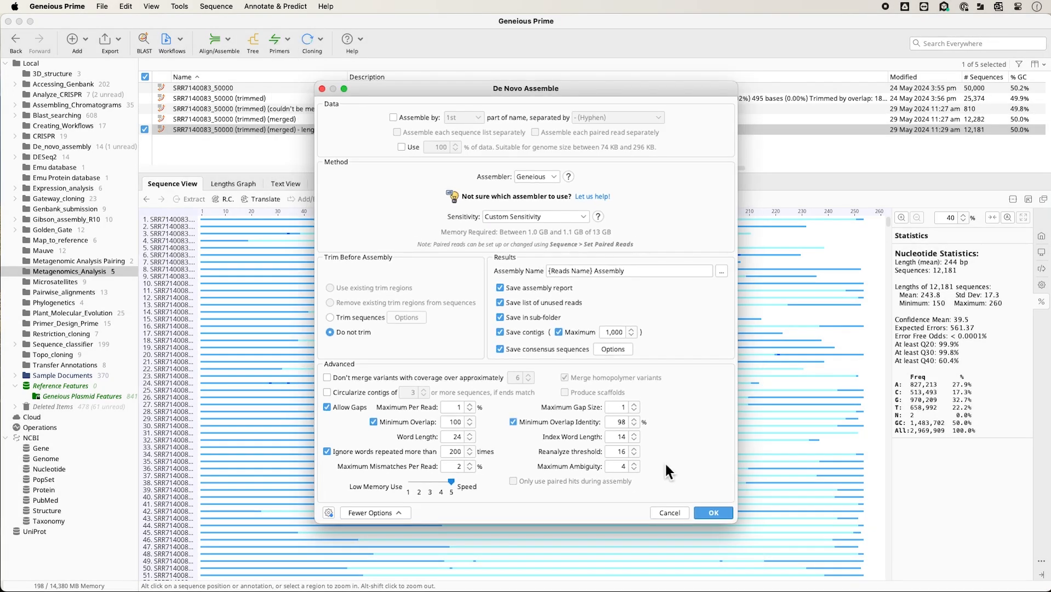
click(713, 512)
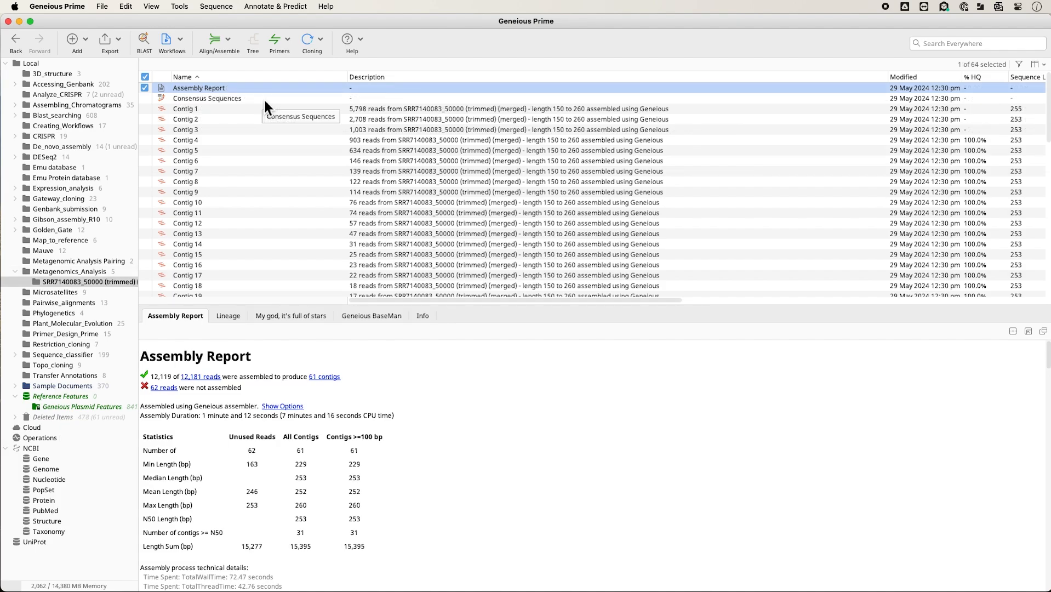
Review the assembly's Consensus Sequences document and the list of contigs down to its end.
click(249, 102)
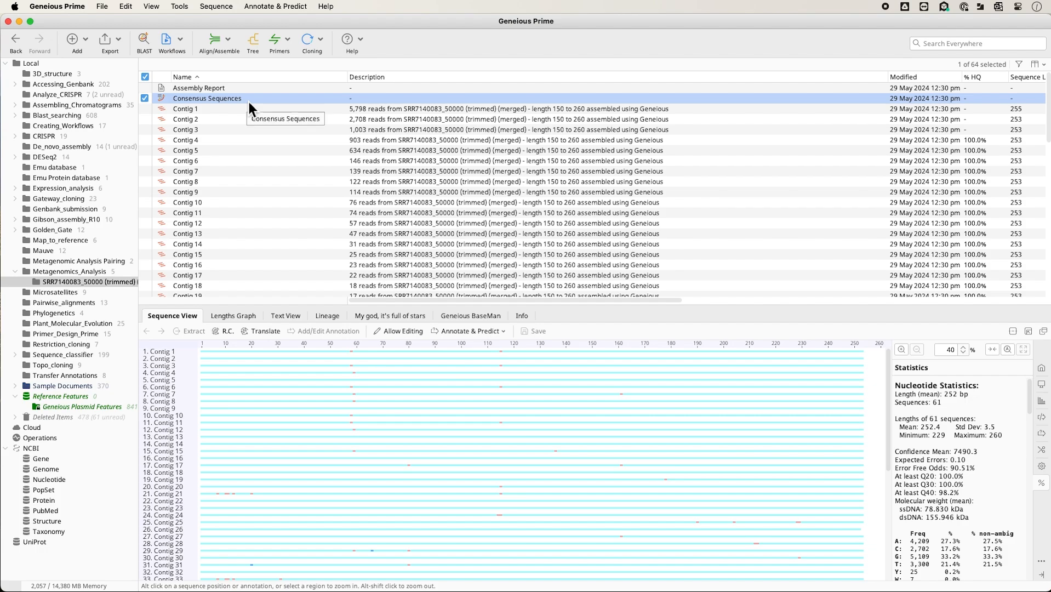
scroll(249, 132, down, 15)
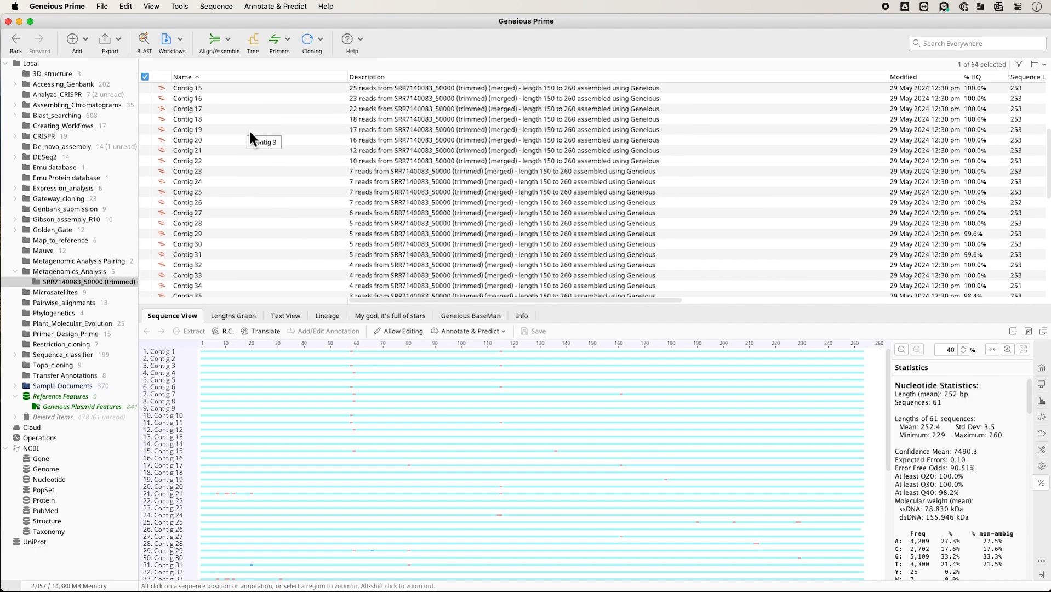
click(215, 290)
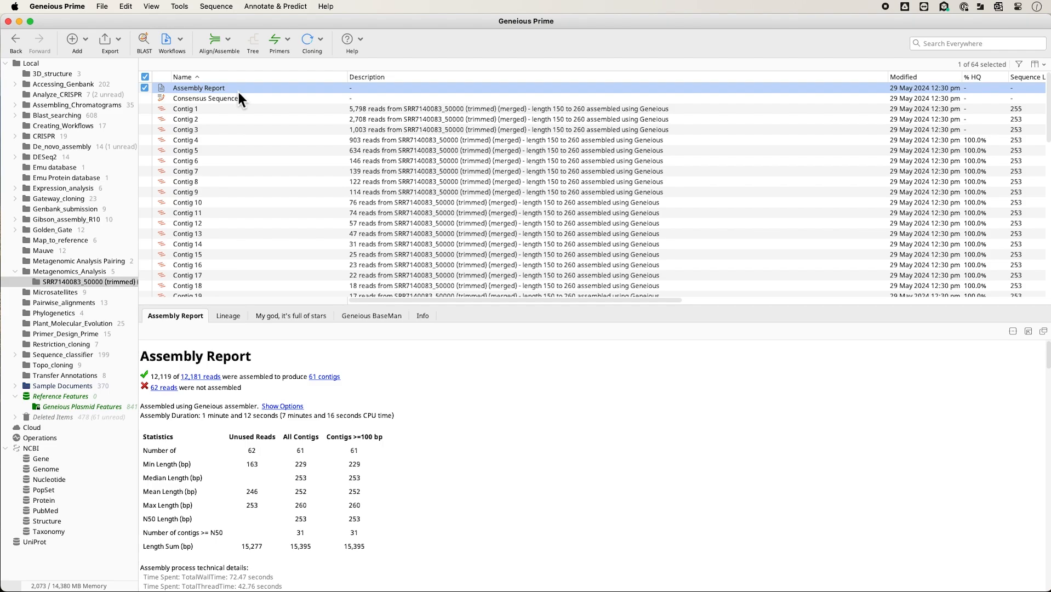
Open the setup of BLAST services.
click(180, 6)
mouse_move(198, 95)
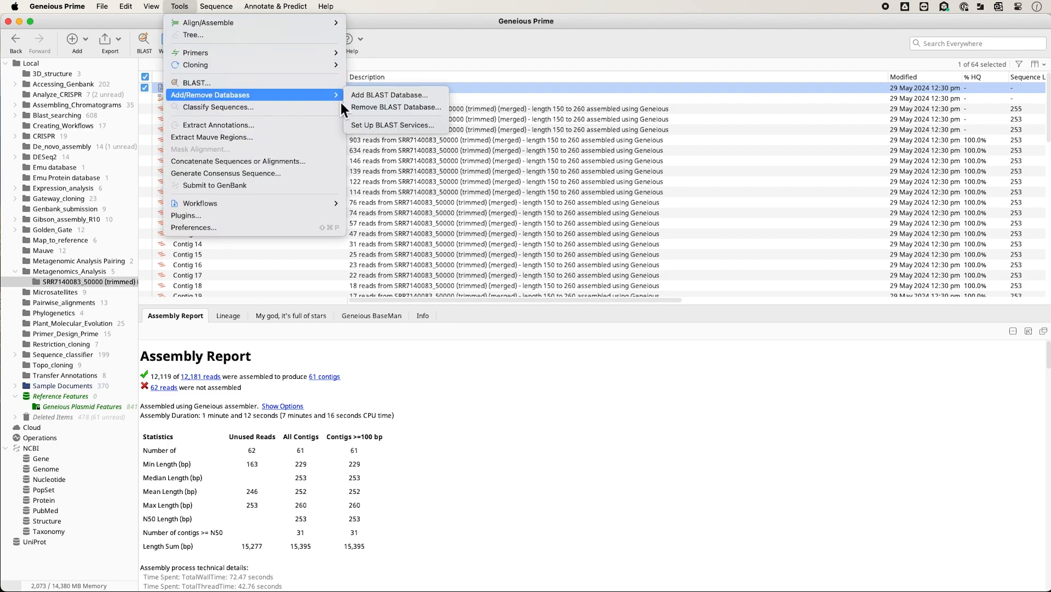
click(379, 125)
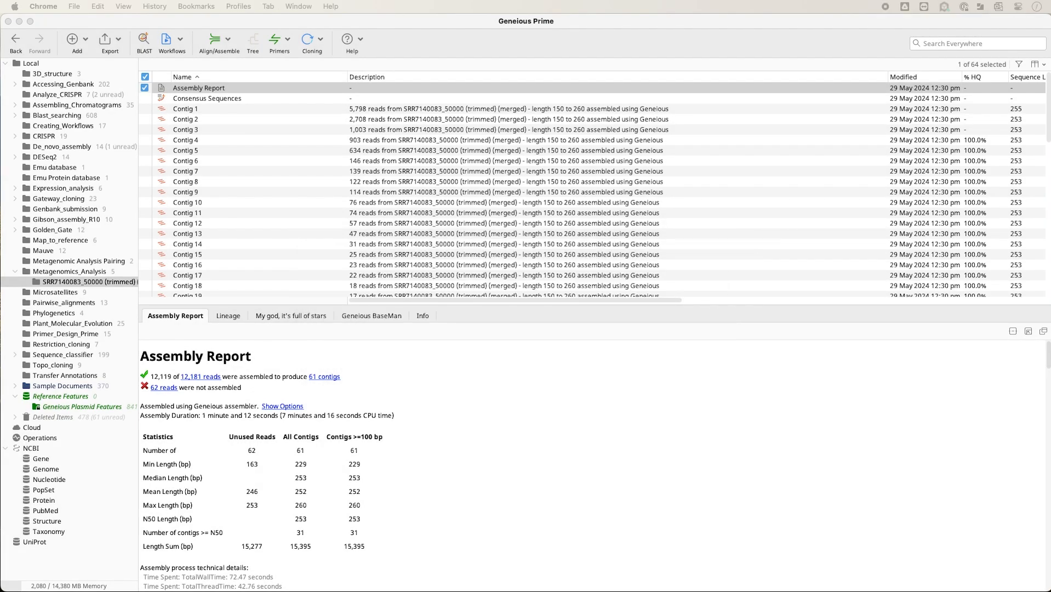
Switch to Chrome and download 16SMicrobial_v4.tar.gz from NCBI's /blast/db/v4 index.
drag(1, 164, 405, 158)
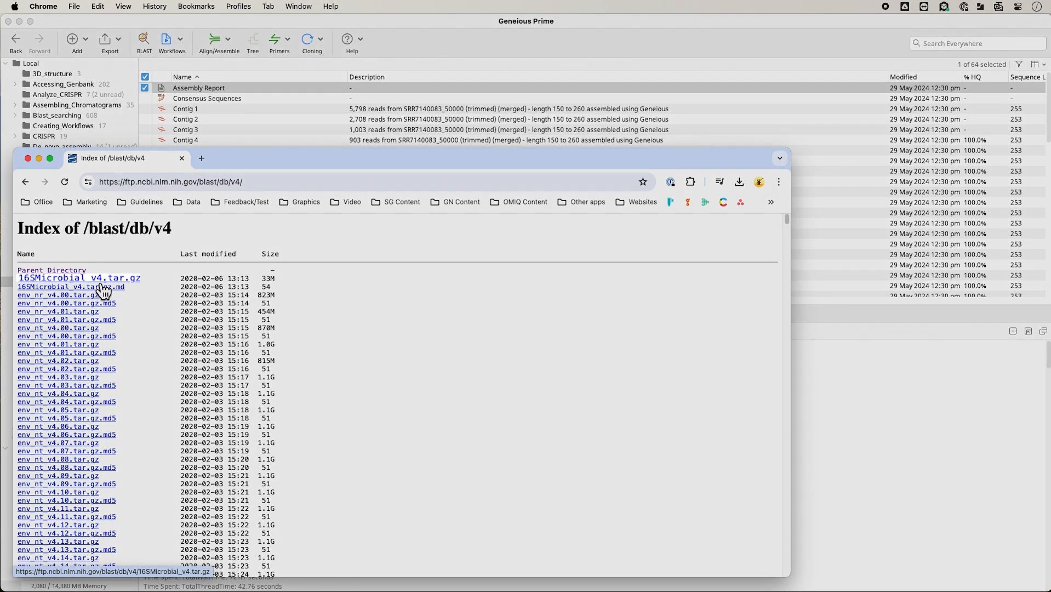
click(103, 283)
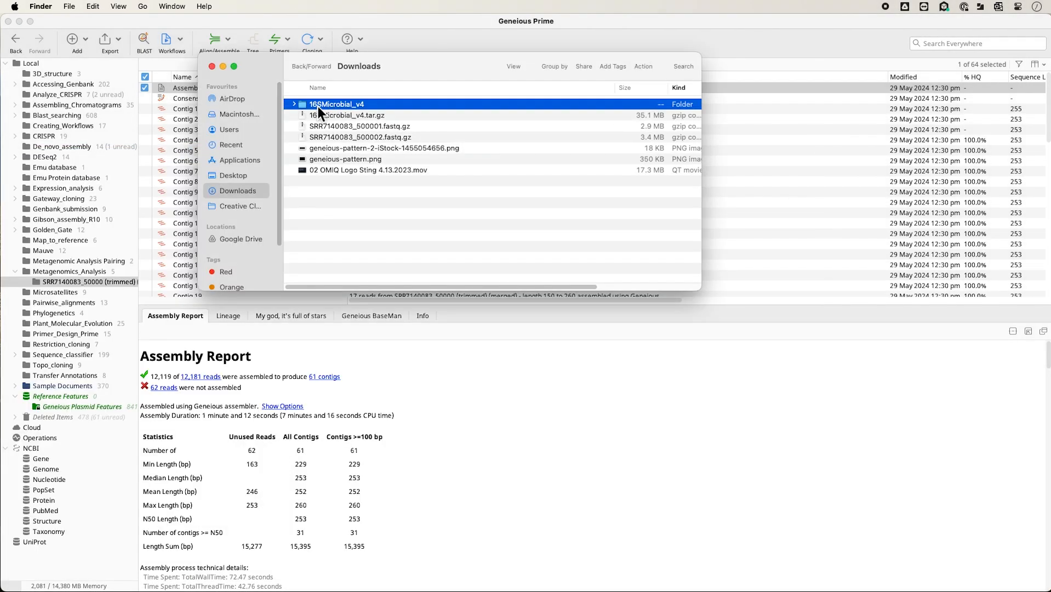
Copy all files from the extracted 16SMicrobial_v4 folder in Finder's Downloads into the BLAST data folder, and close the Finder window.
click(298, 106)
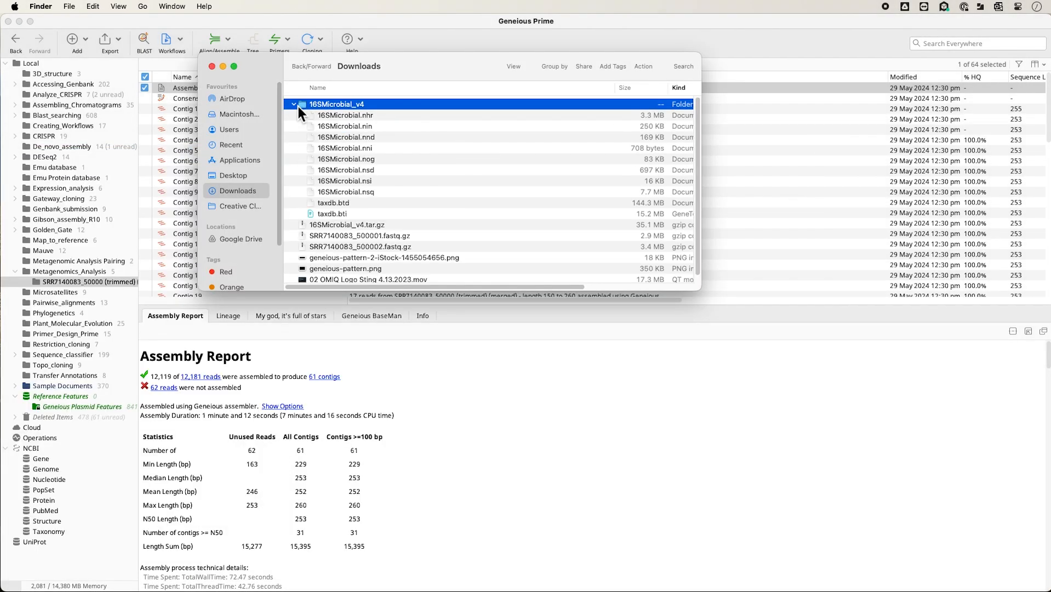
click(365, 115)
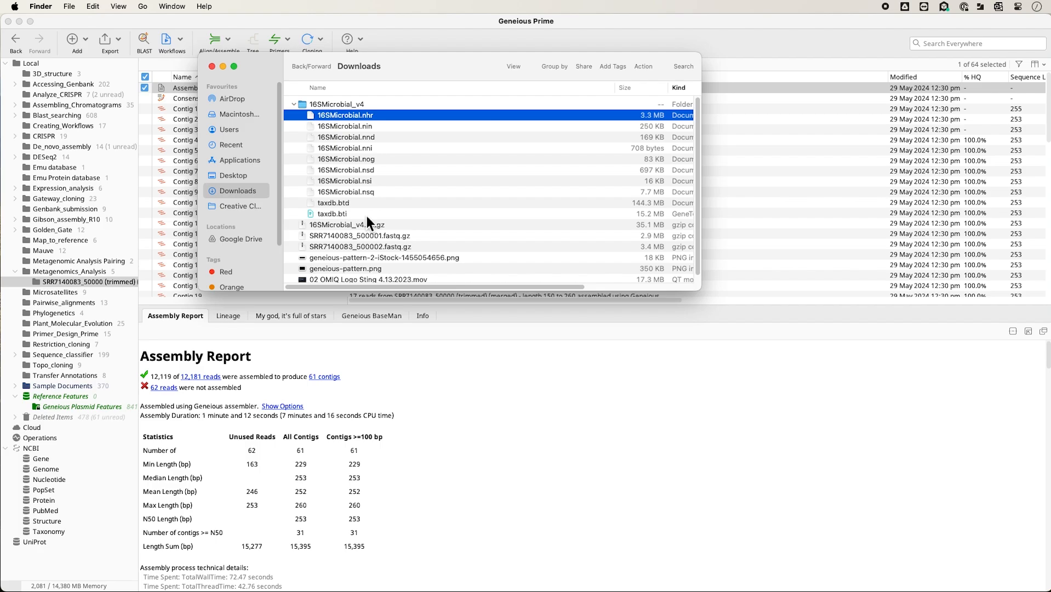
shift+click(339, 214)
drag(331, 183, 340, 162)
click(429, 159)
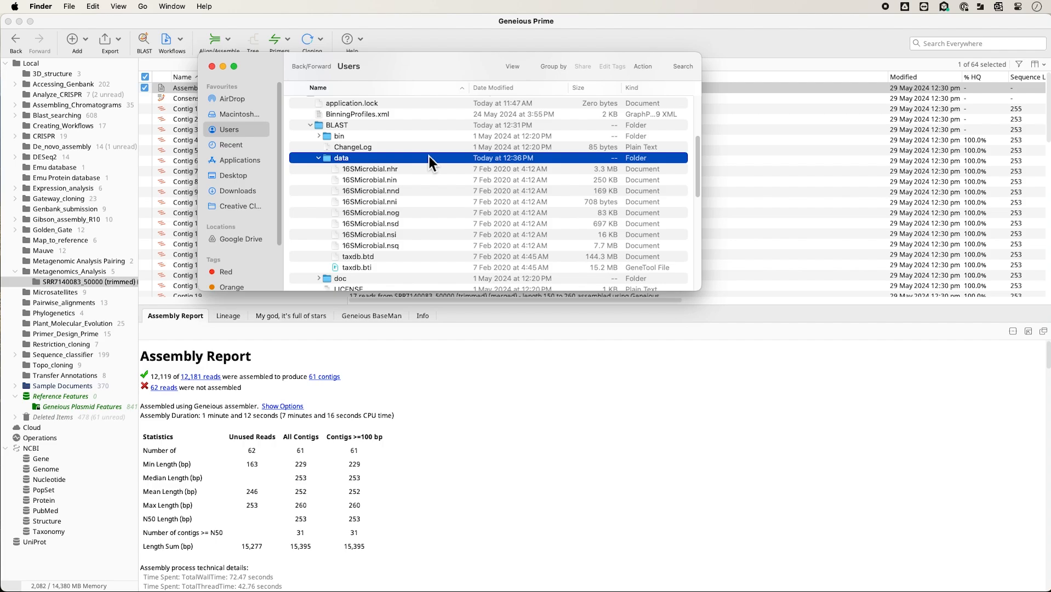
click(211, 66)
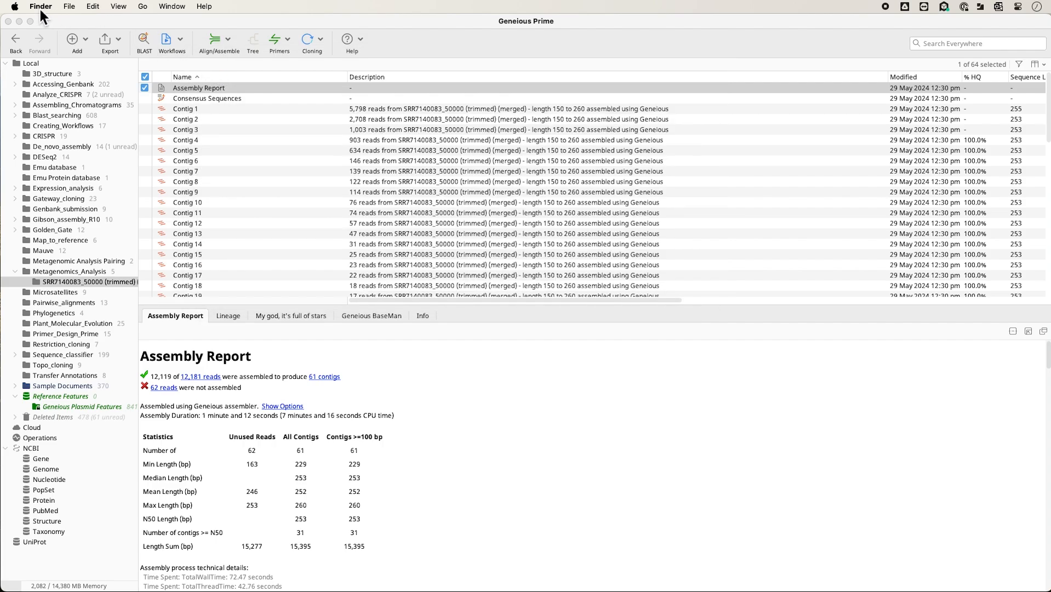
Switch back to Geneious Prime and quit it.
click(64, 20)
click(78, 7)
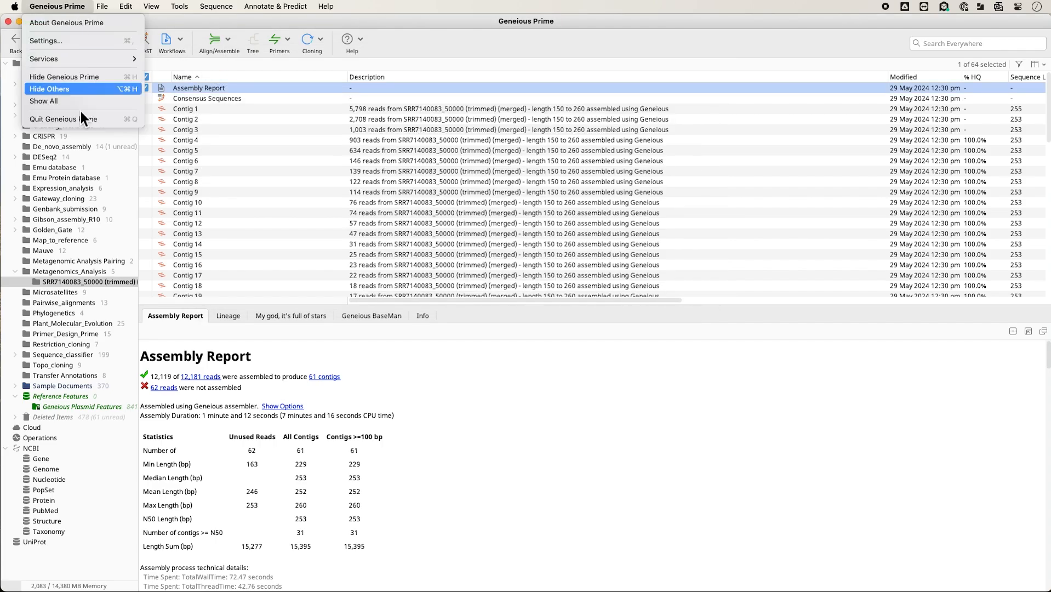
click(81, 119)
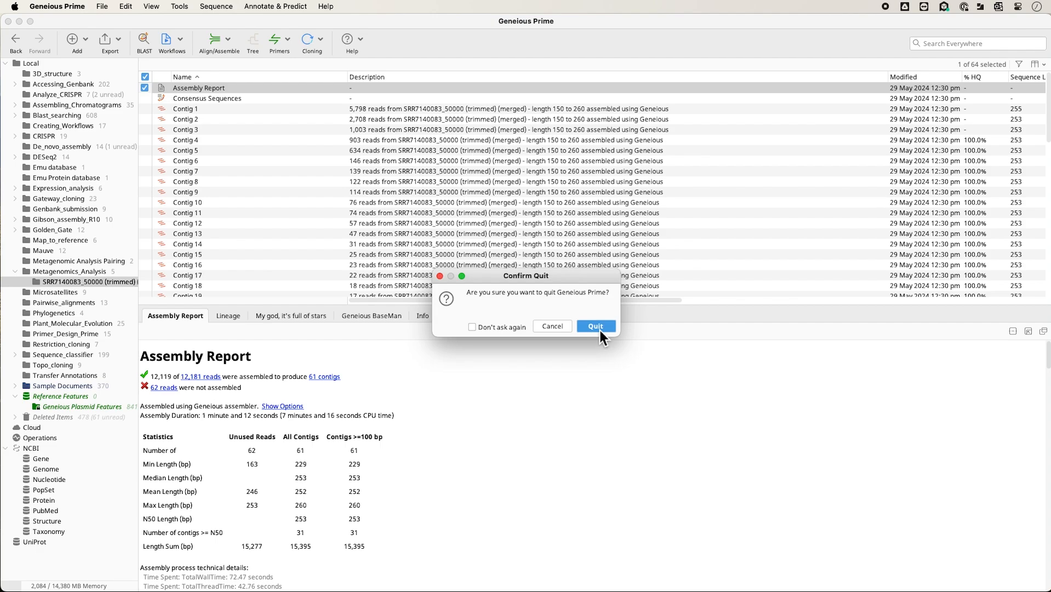
click(599, 329)
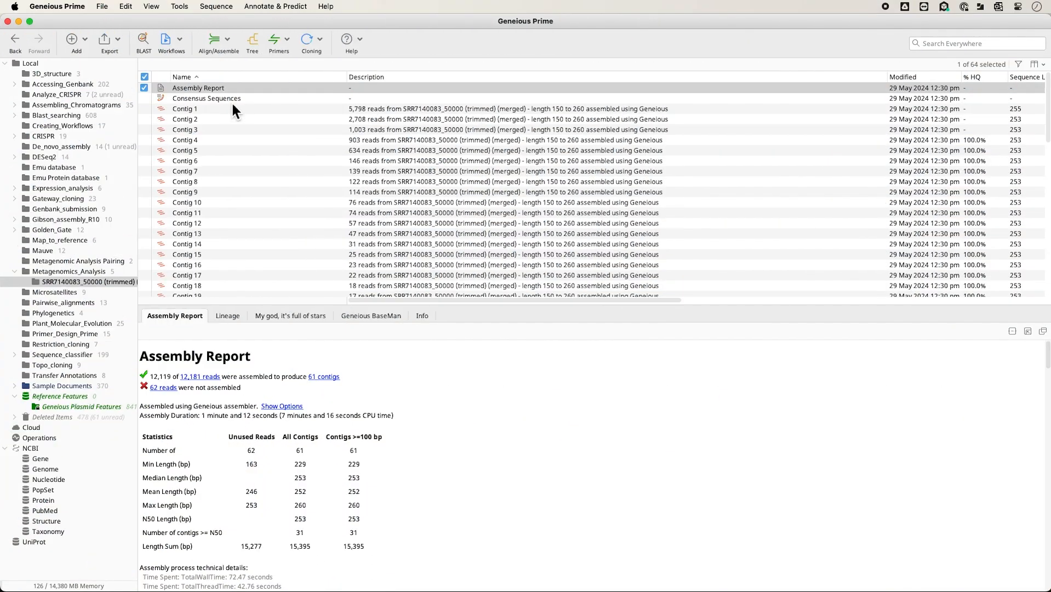
Batch BLAST the Consensus Sequences and Unused Reads against 16SMicrobial using Megablast, with a hit table and 1 maximum hit.
click(232, 101)
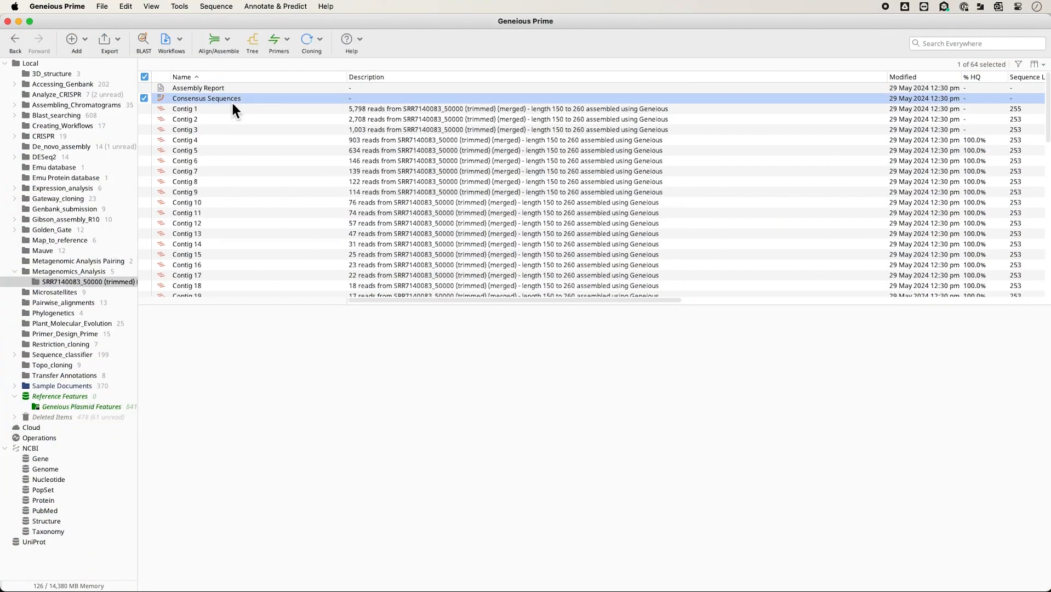
scroll(267, 201, down, 10)
scroll(266, 204, down, 2)
super+click(213, 292)
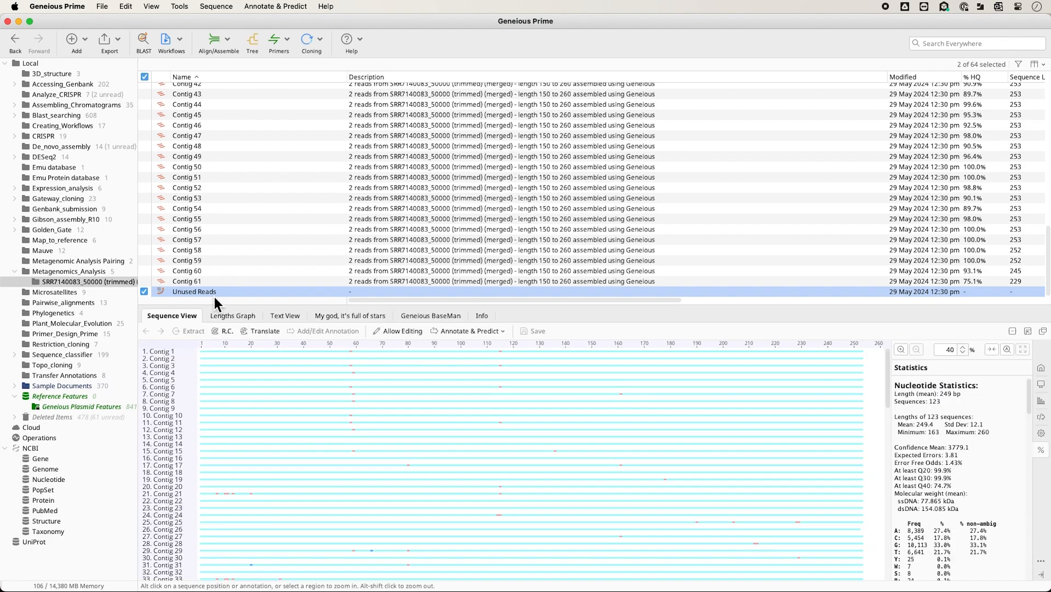
click(144, 42)
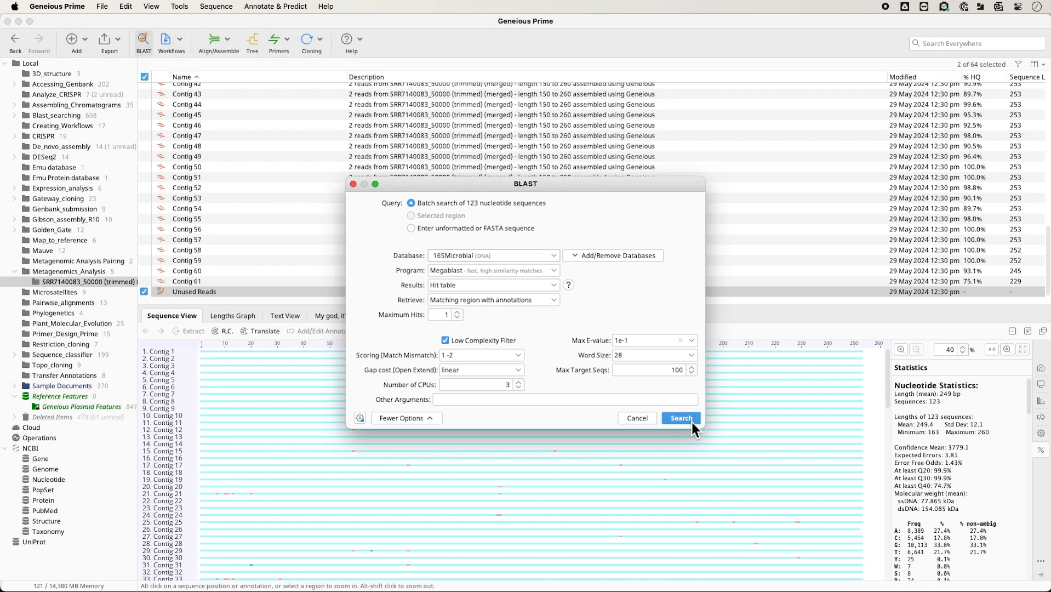
click(691, 422)
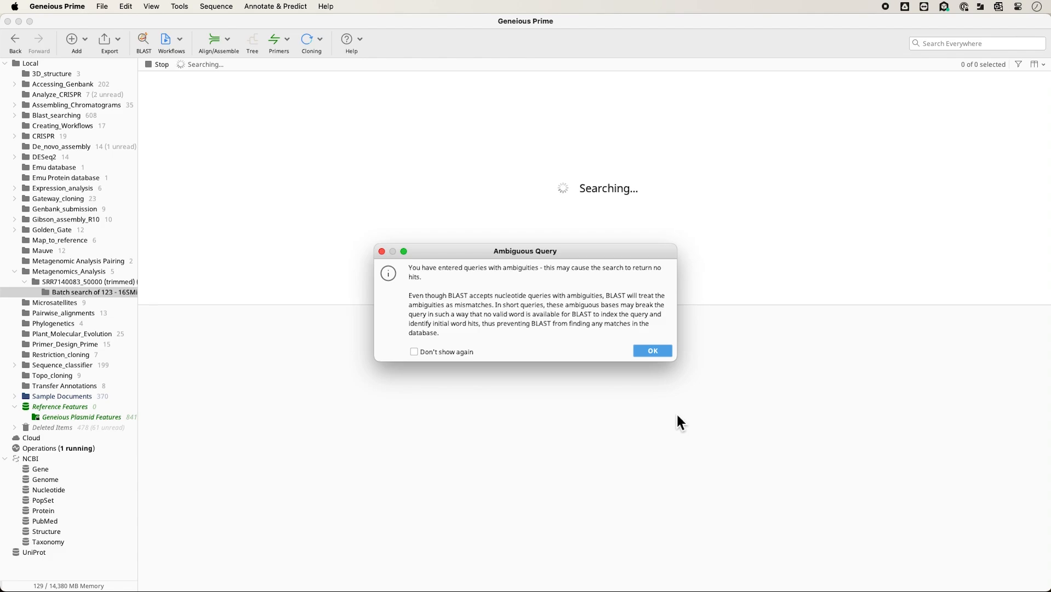
click(654, 354)
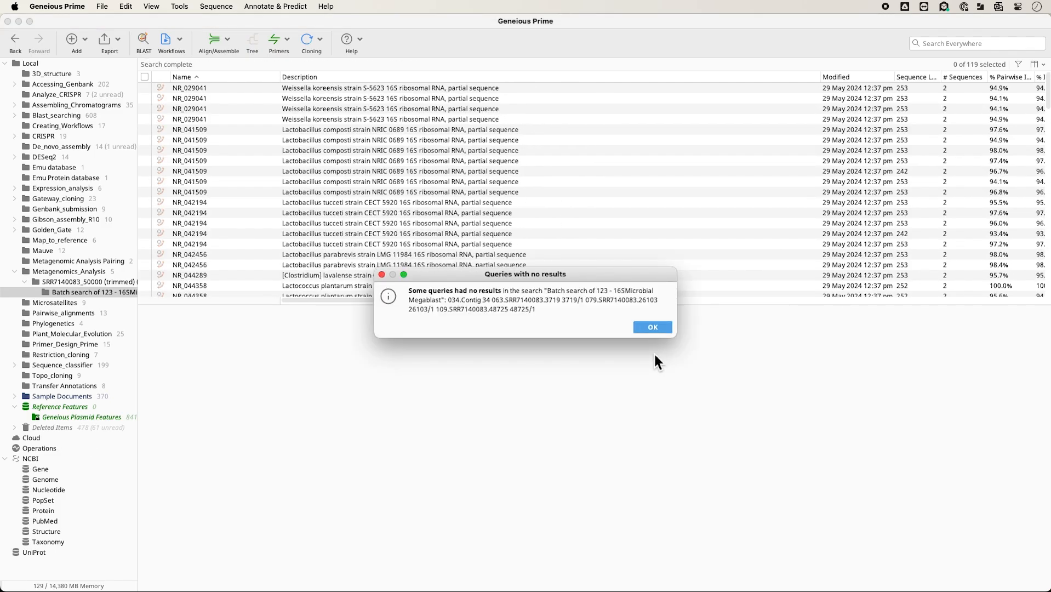
click(660, 328)
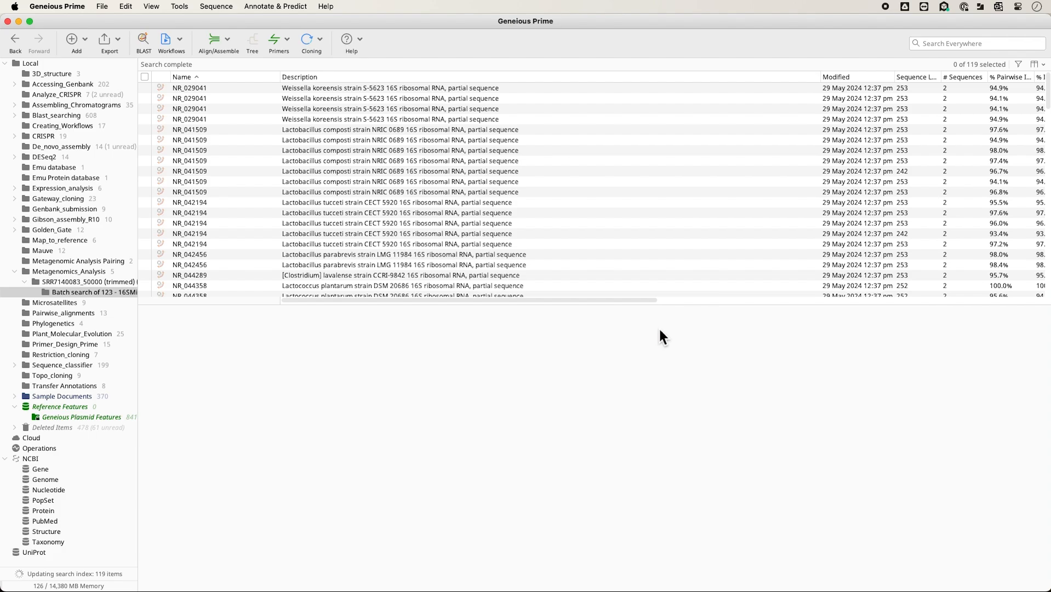
Examine the batch BLAST hit table and the query alignments of the Weissella koreensis NR_029041 hits.
click(225, 91)
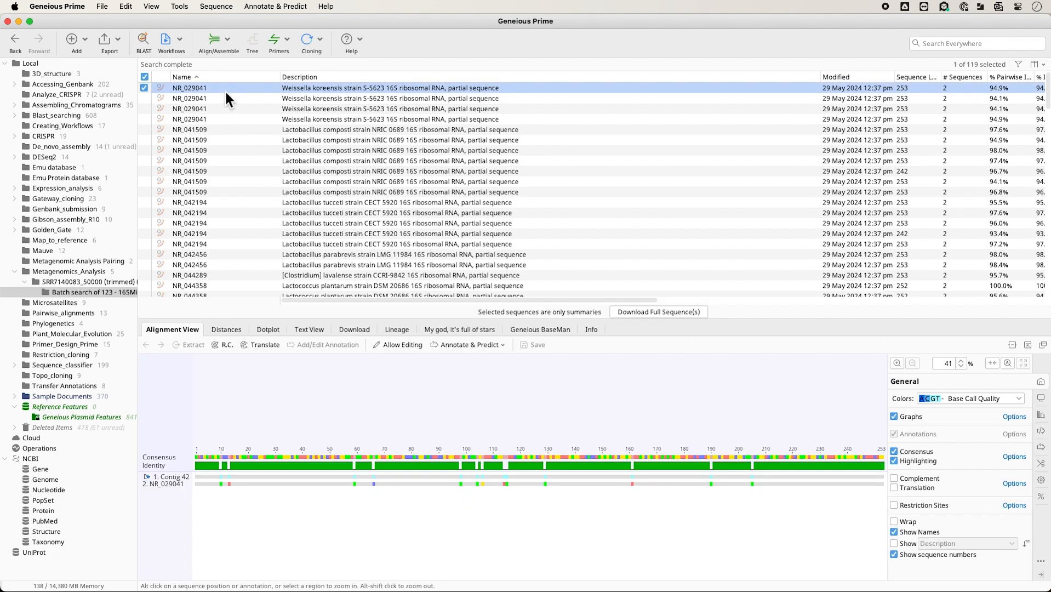
click(222, 107)
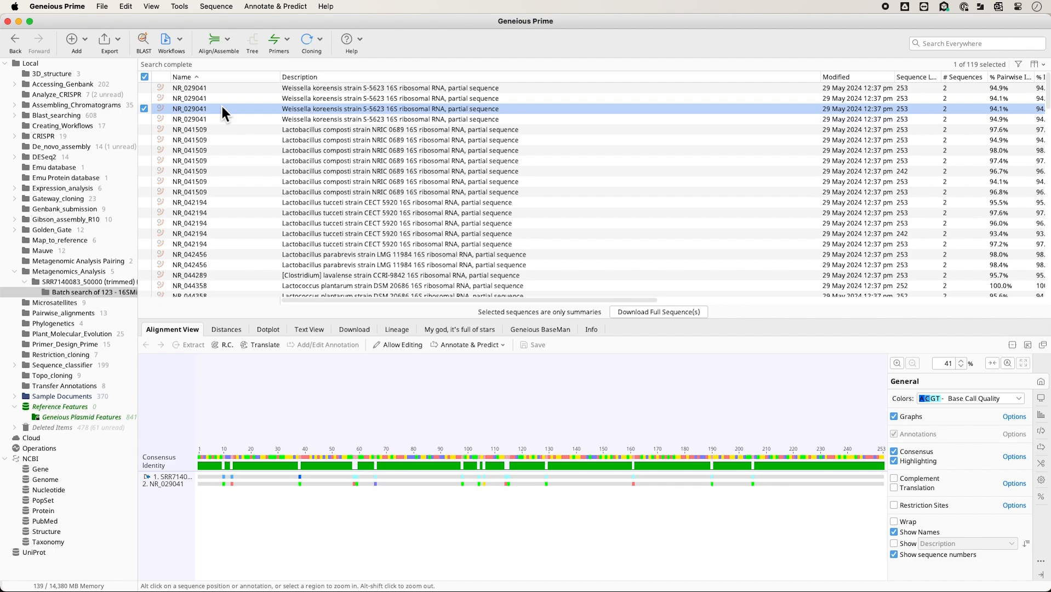
scroll(222, 107, down, 15)
scroll(222, 107, down, 10)
scroll(222, 108, up, 5)
scroll(211, 102, up, 10)
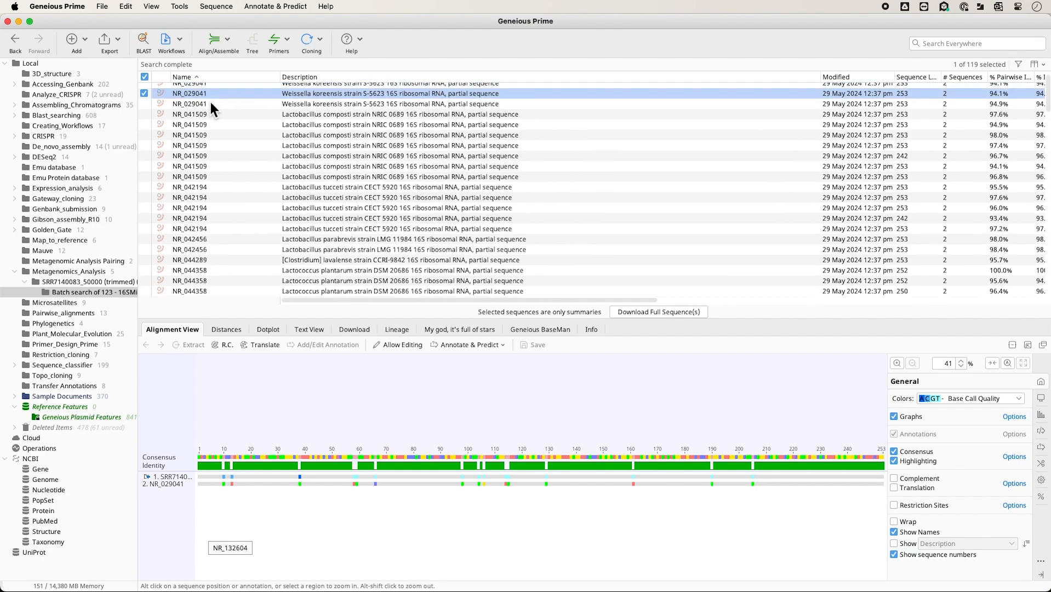
scroll(210, 103, up, 1)
click(217, 98)
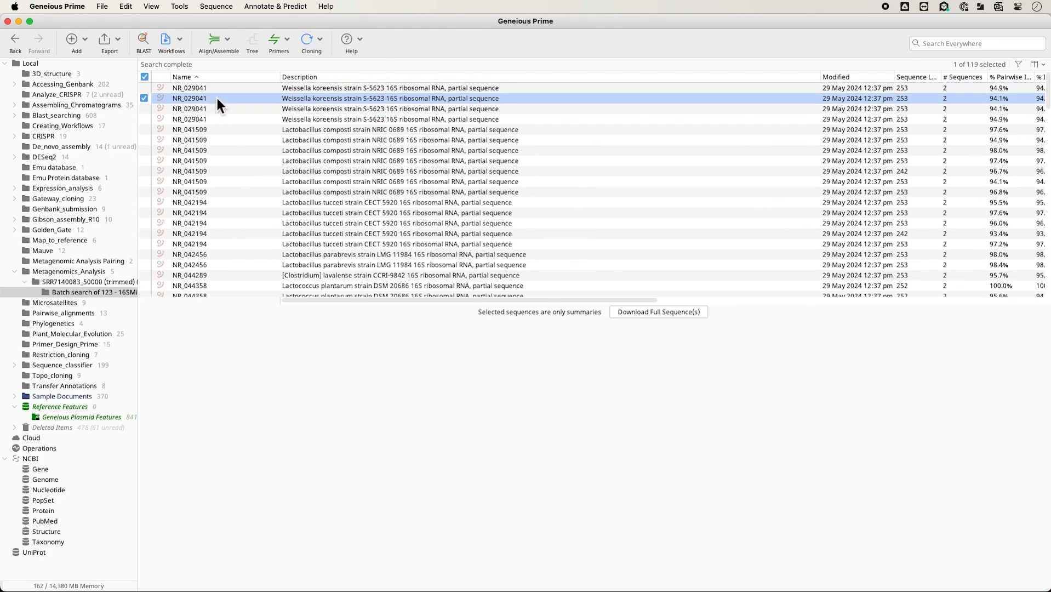
click(217, 90)
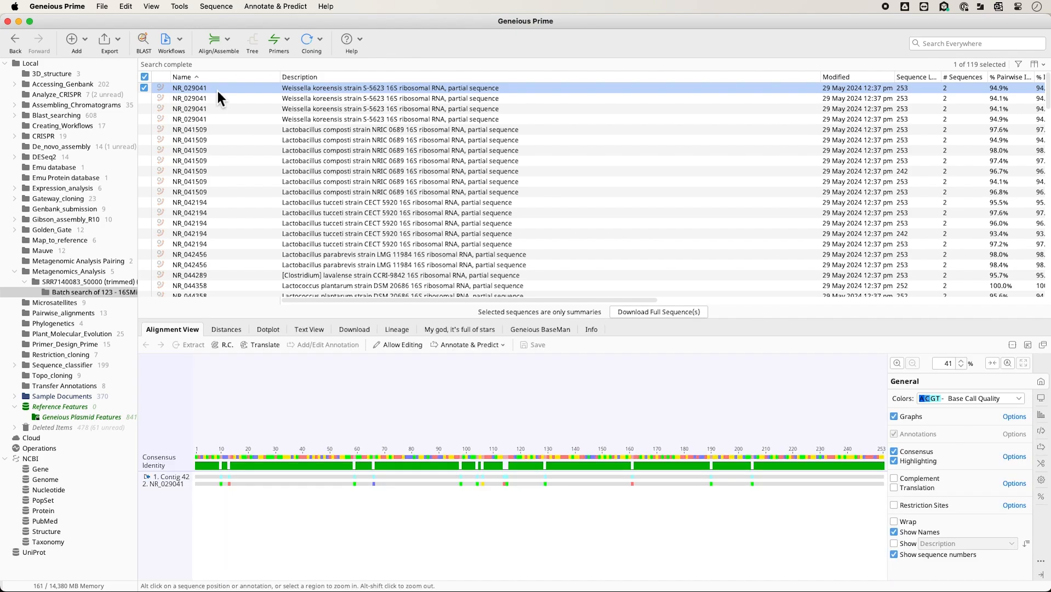